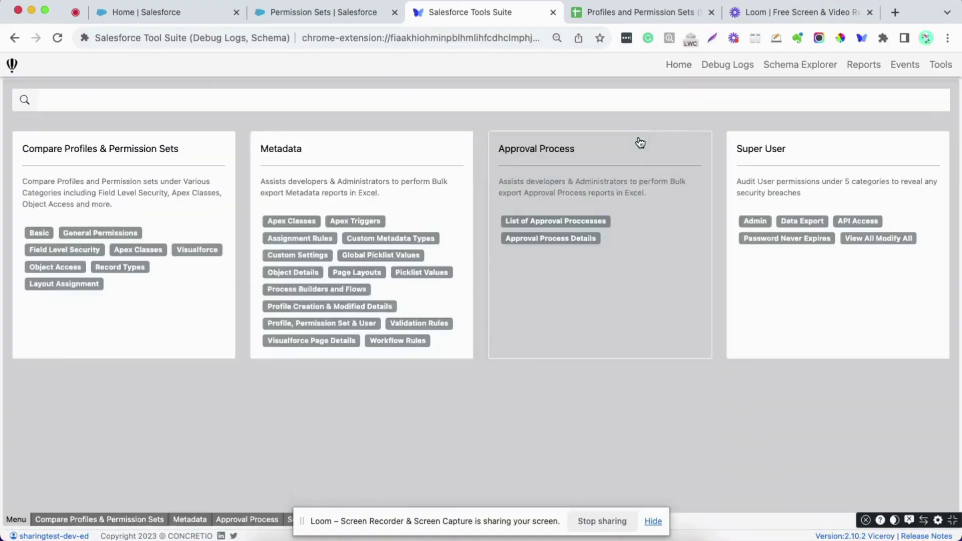
Open the Compare Profiles & Permission Sets General Permissions tool
{"action": "left_click", "coordinate": [118, 234]}
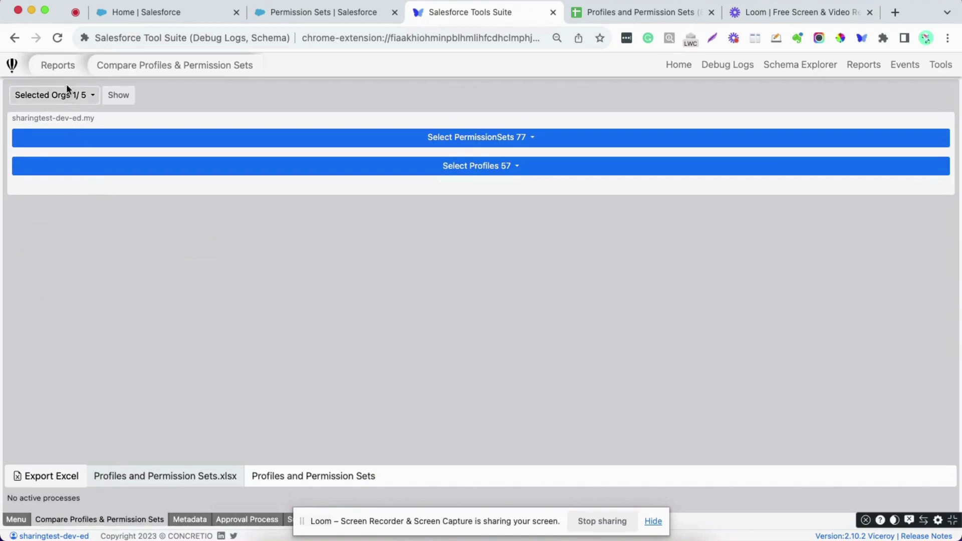
Add einstein-builder-dev-ed.develop.my beside sharingtest and show both orgs' pickers
{"action": "left_click", "coordinate": [66, 98]}
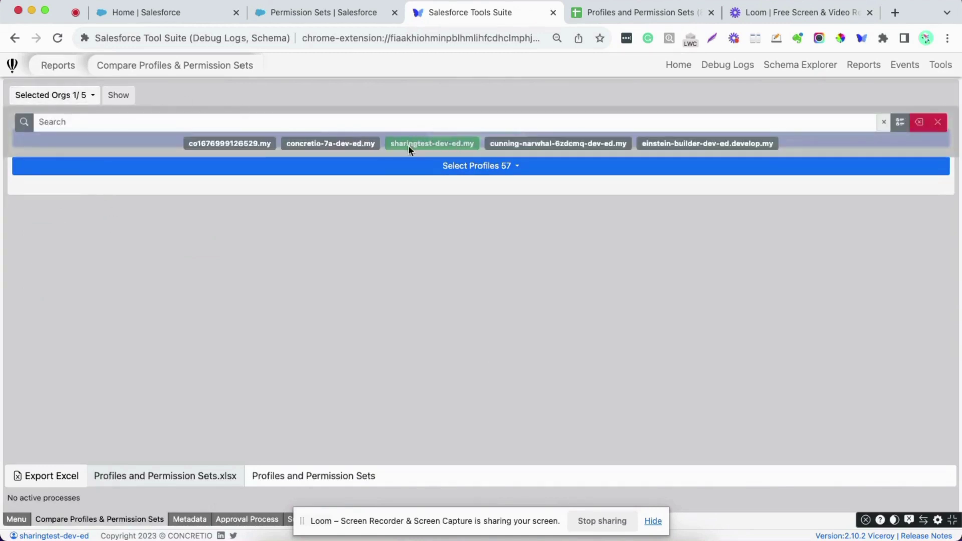
{"action": "left_click", "coordinate": [693, 145]}
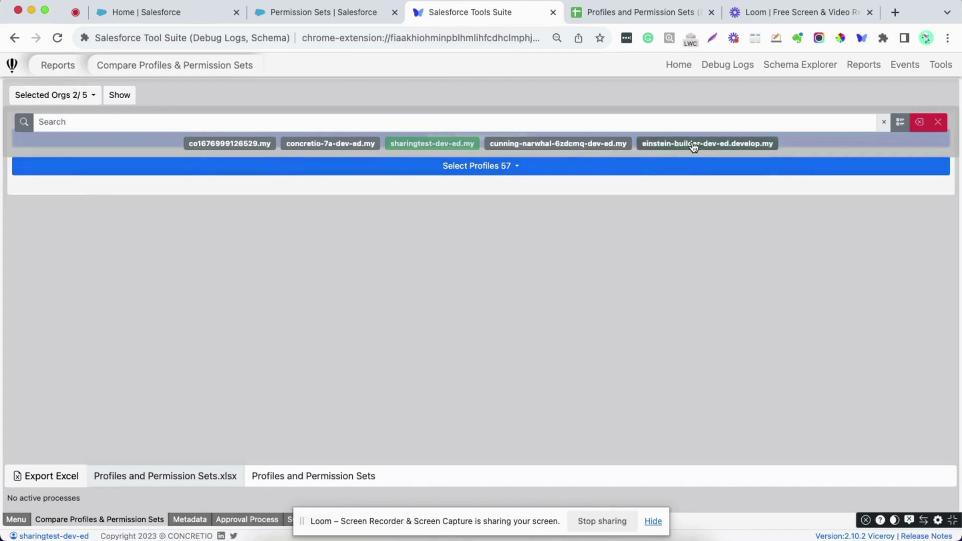
{"action": "left_click", "coordinate": [120, 95]}
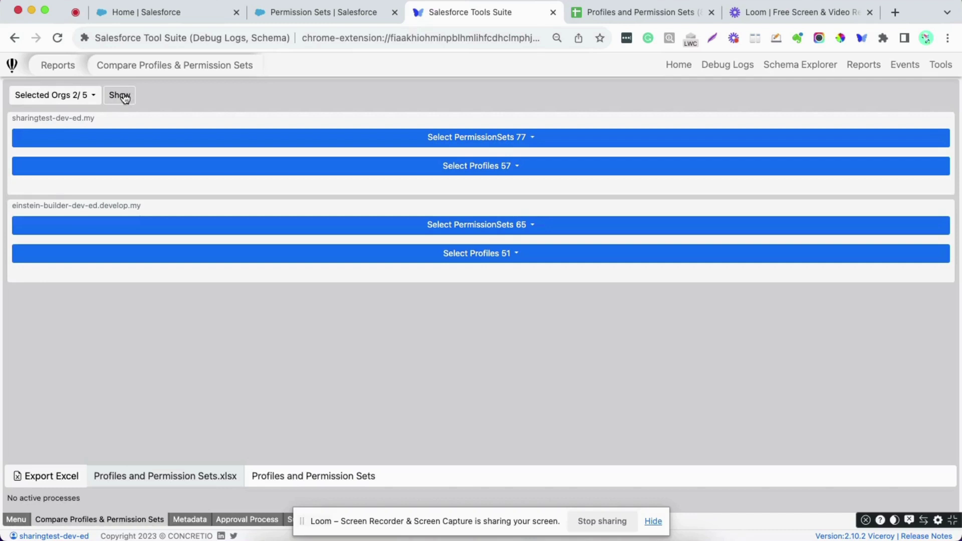
{"action": "left_click", "coordinate": [433, 147]}
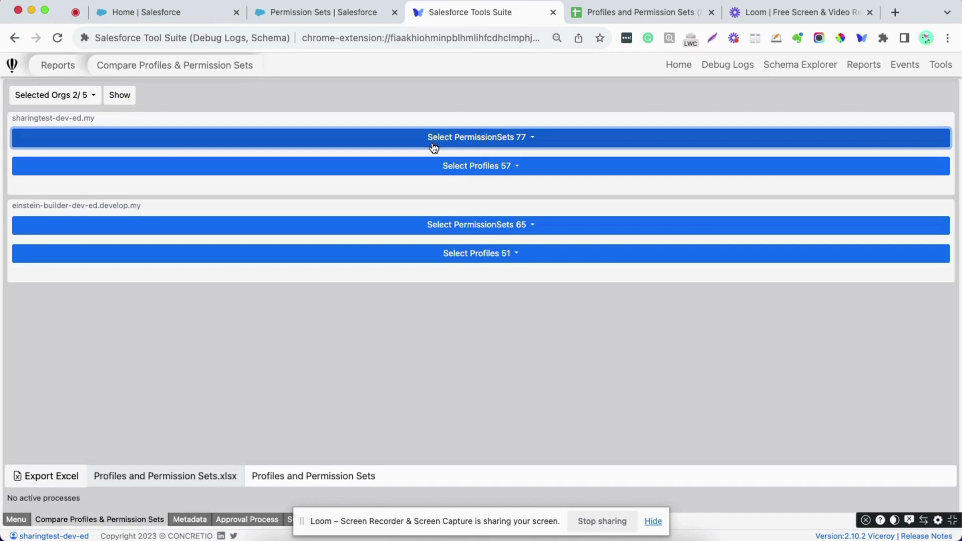
Select SalesEngagementBasicUser, SalesConsoleUser and EinsteinAnalyticsPlusAdmin permission sets for sharingtest
{"action": "left_click", "coordinate": [434, 147]}
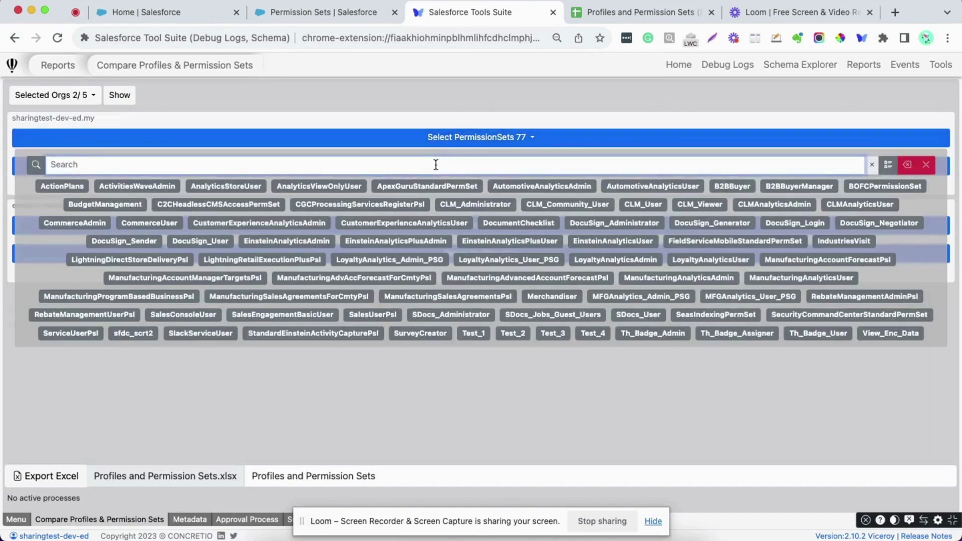
{"action": "type", "text": "Einste"}
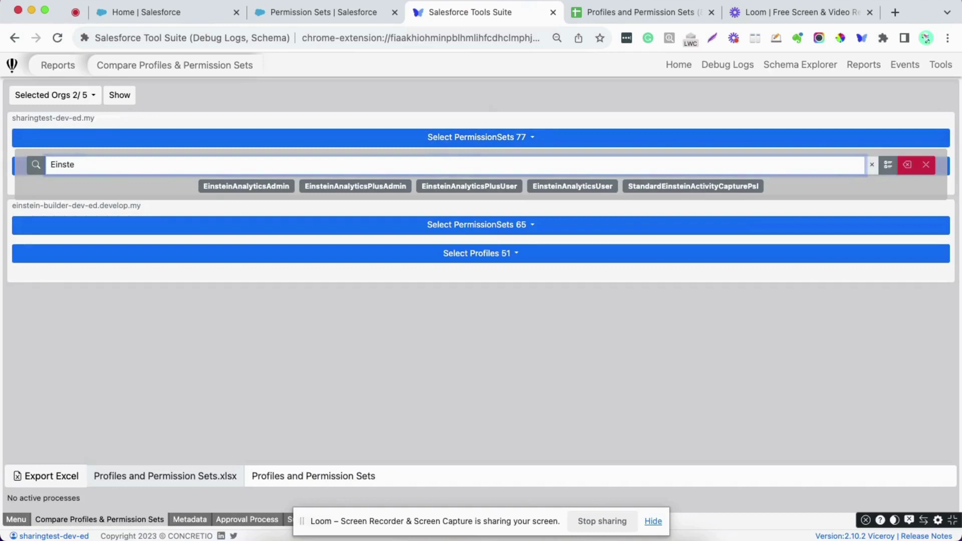
{"action": "left_click", "coordinate": [381, 187]}
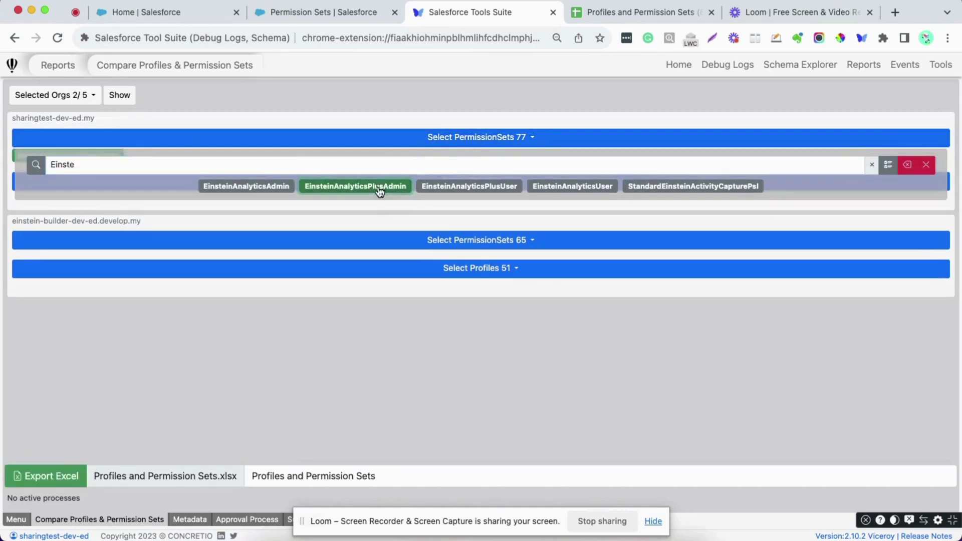
{"action": "double_click", "coordinate": [396, 164]}
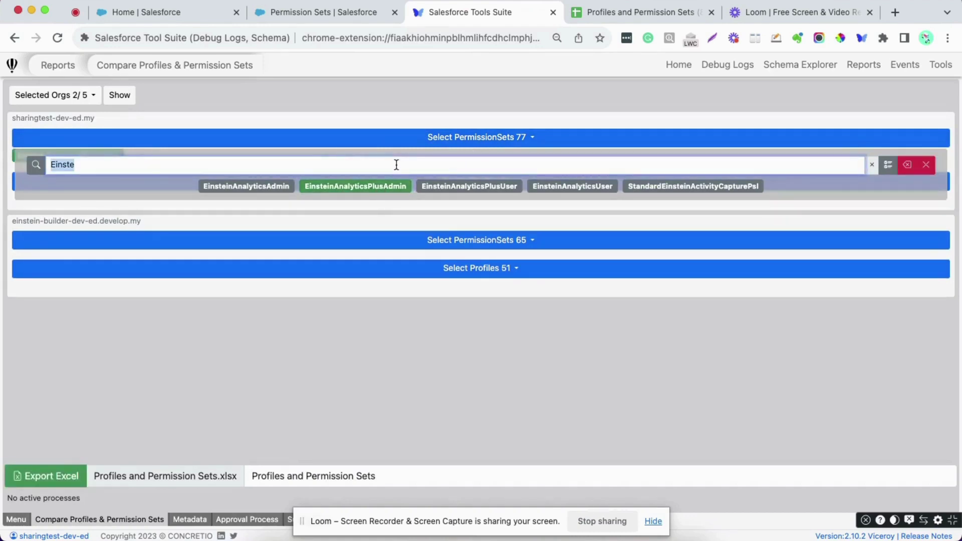
{"action": "type", "text": "Sal"}
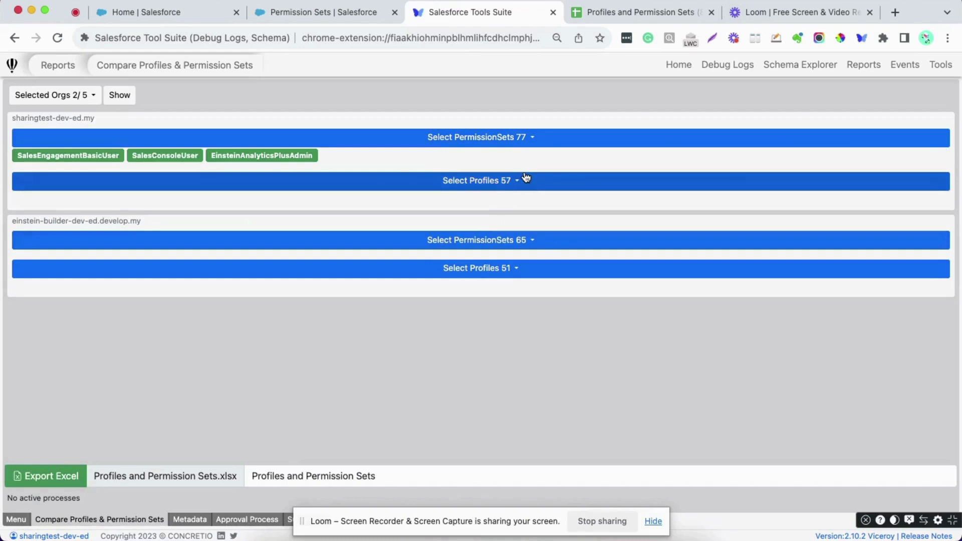
Select the System Administrator and Minimum Access - Salesforce profiles for sharingtest
{"action": "left_click", "coordinate": [497, 184]}
{"action": "type", "text": "Mini"}
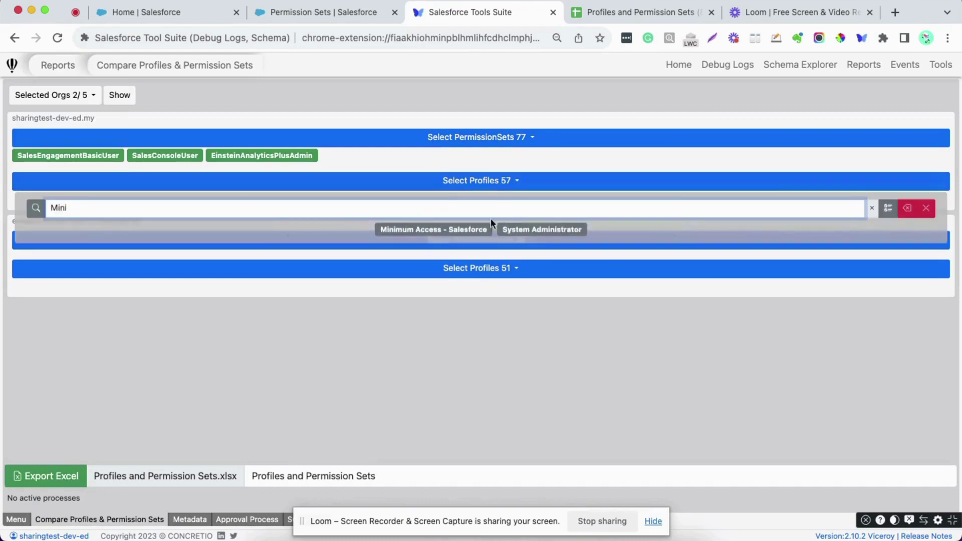
{"action": "left_click", "coordinate": [457, 230]}
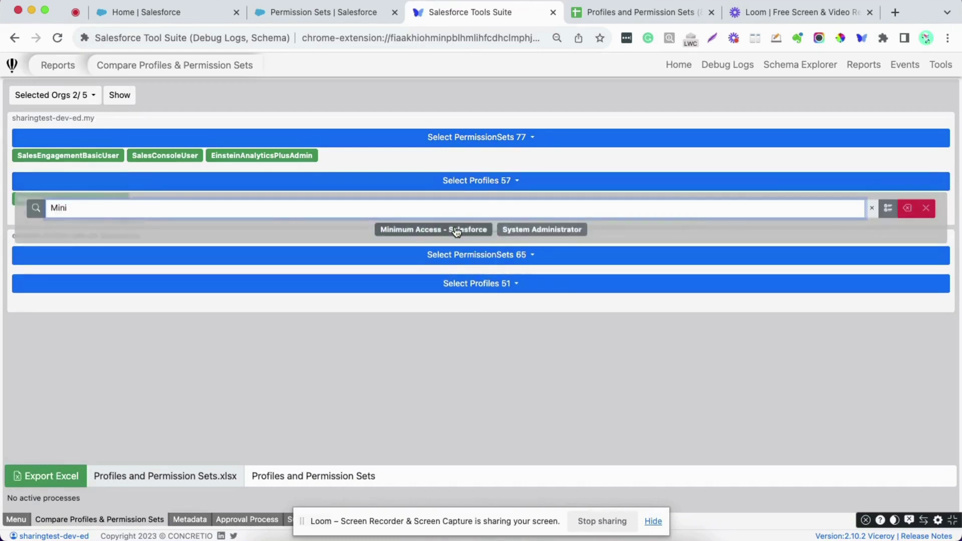
{"action": "left_click", "coordinate": [529, 230]}
{"action": "left_click", "coordinate": [578, 256]}
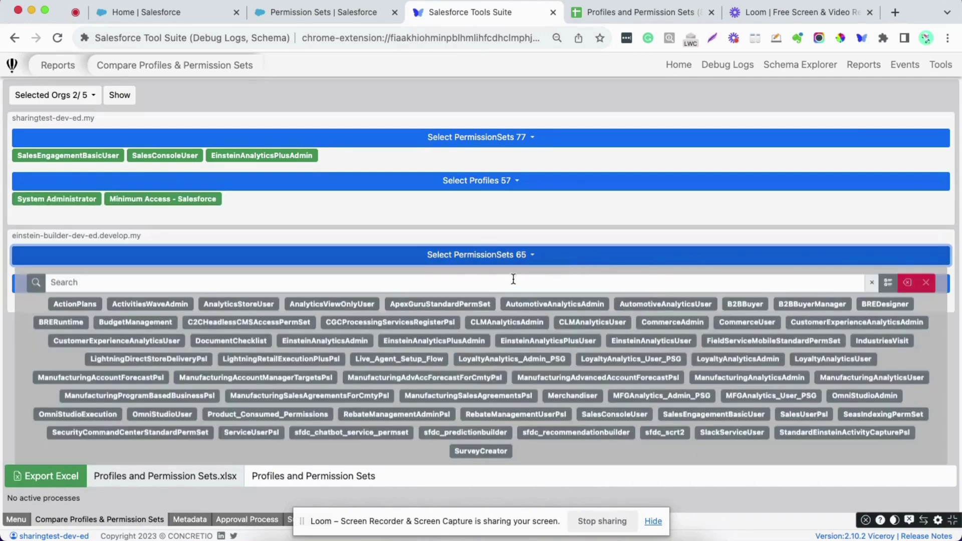
{"action": "type", "text": "Sales"}
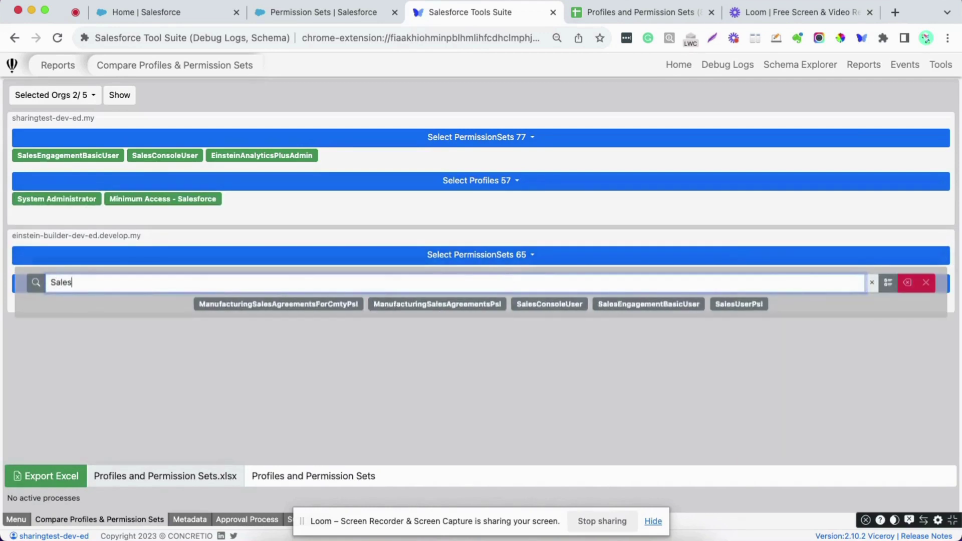
Select SalesConsoleUser, SalesEngagementBasicUser and EinsteinAnalyticsPlusAdmin permission sets for einstein-builder
{"action": "left_click", "coordinate": [566, 308]}
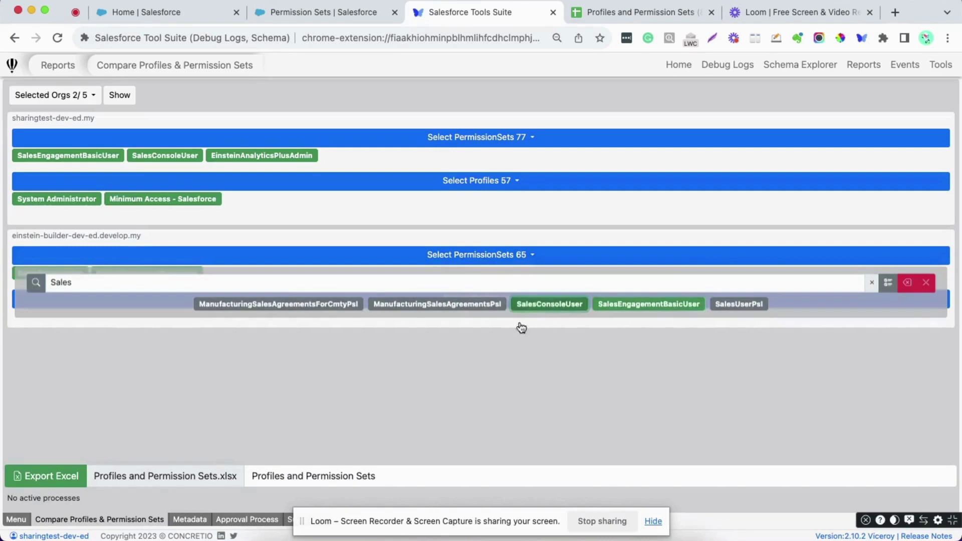
{"action": "left_click", "coordinate": [501, 418]}
{"action": "left_click", "coordinate": [545, 259]}
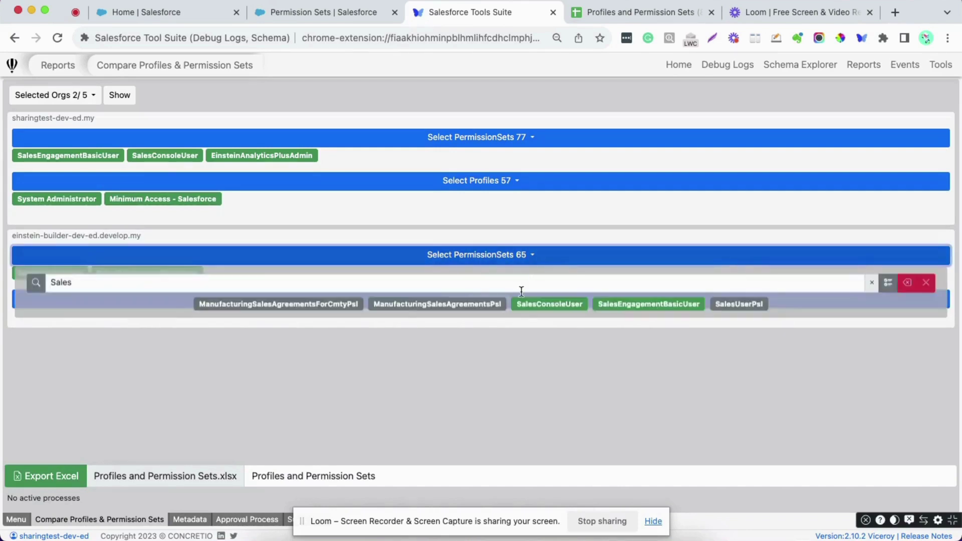
{"action": "type", "text": "Ein"}
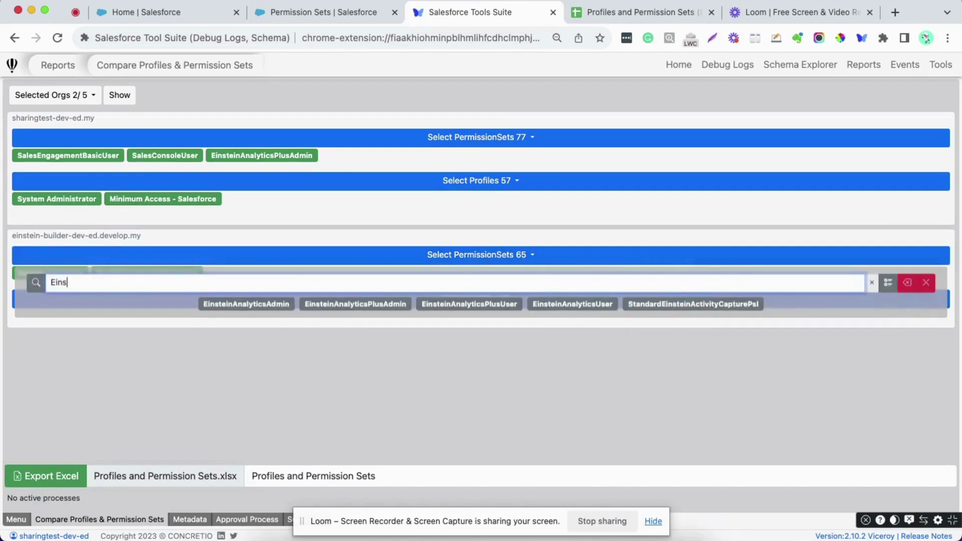
{"action": "type", "text": "s"}
{"action": "left_click", "coordinate": [397, 305]}
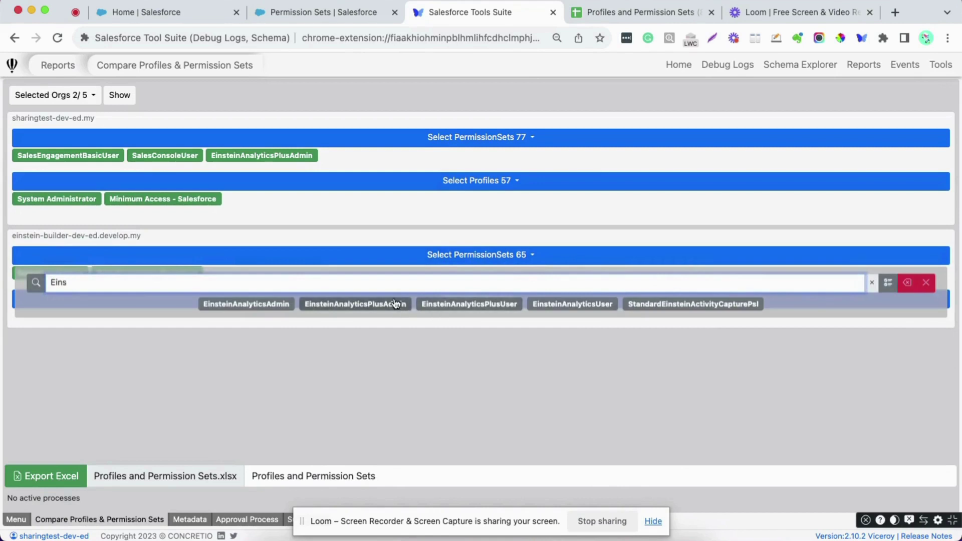
{"action": "left_click", "coordinate": [415, 372]}
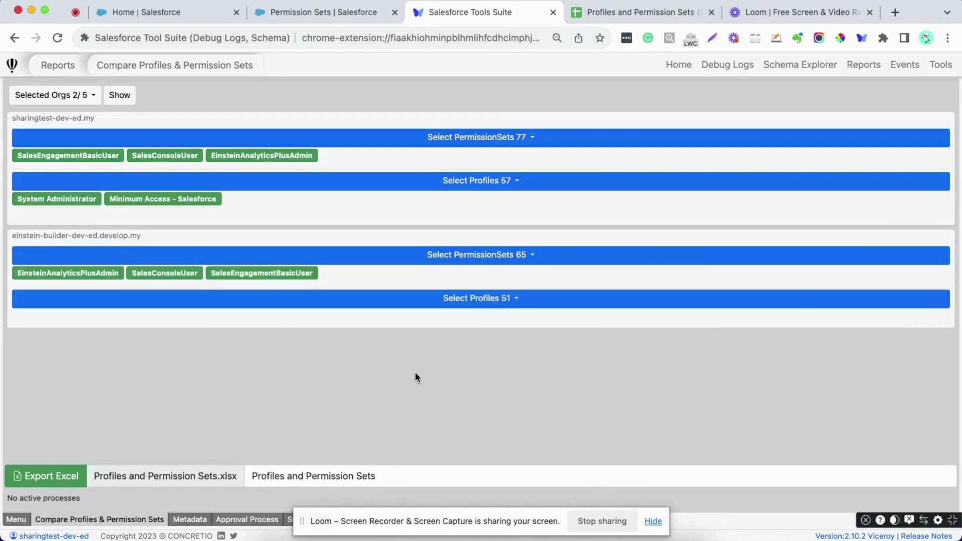
Select the System Administrator and Minimum Access - Salesforce profiles for einstein-builder
{"action": "left_click", "coordinate": [489, 301]}
{"action": "type", "text": "sys"}
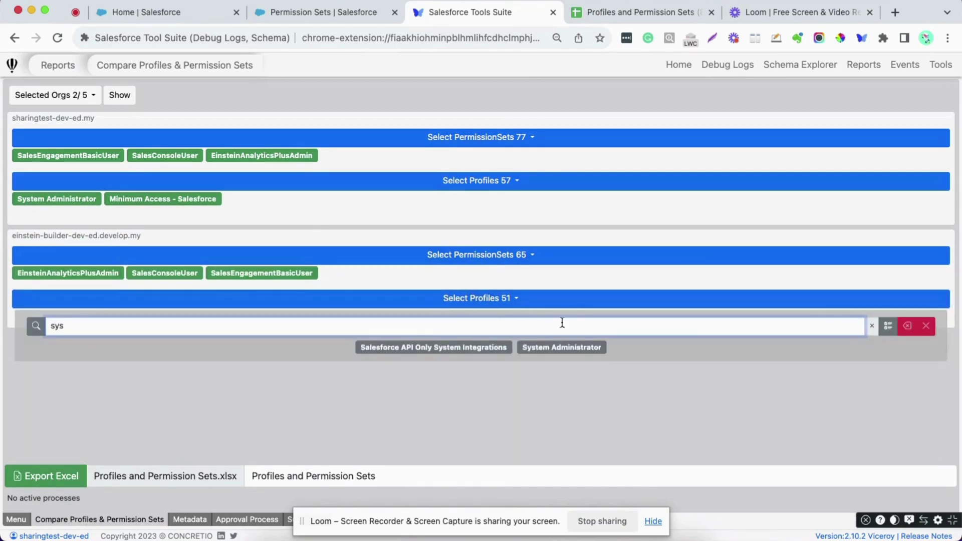
{"action": "left_click", "coordinate": [574, 347]}
{"action": "left_click", "coordinate": [573, 326]}
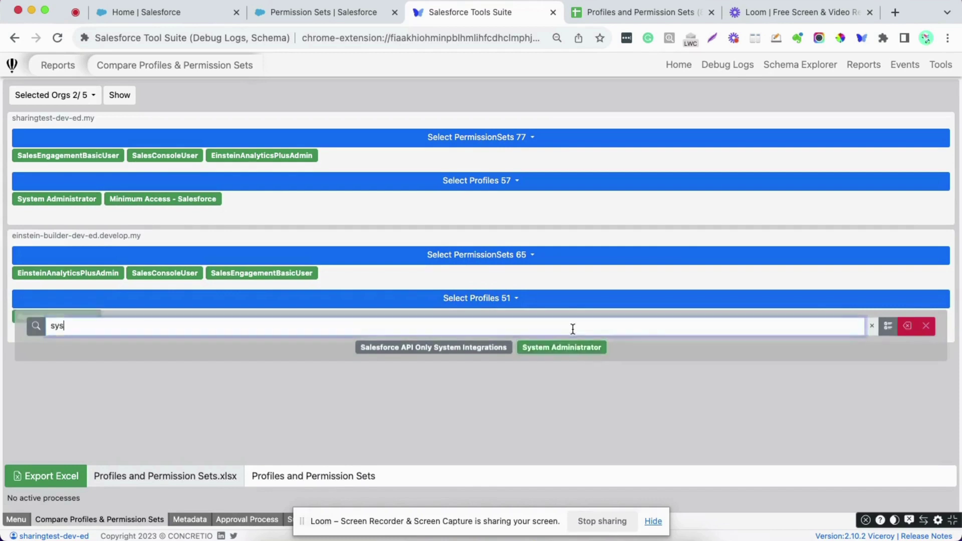
{"action": "key", "text": "BackSpace"}
{"action": "key", "text": "BackSpace"}
{"action": "key", "text": "BackSpace"}
{"action": "type", "text": "Min"}
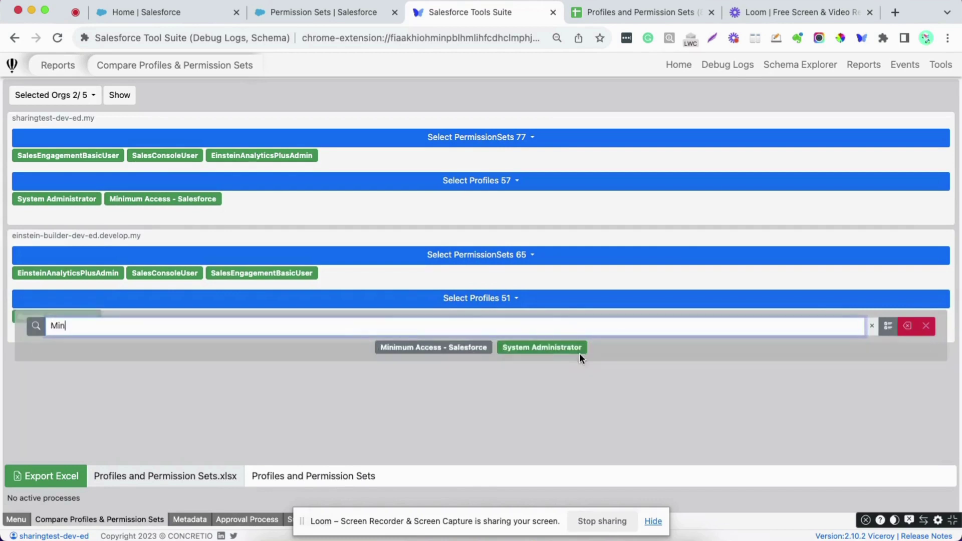
{"action": "left_click", "coordinate": [479, 347]}
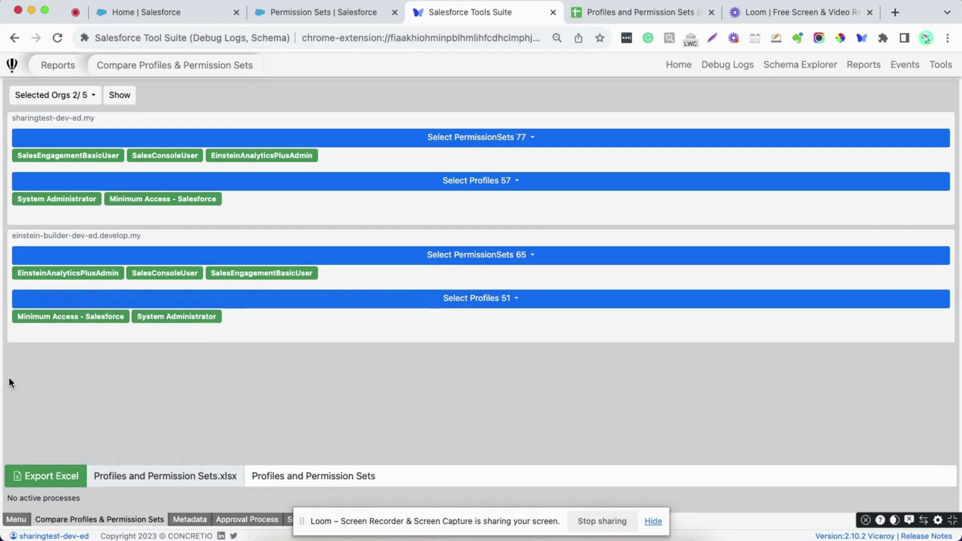
{"action": "key", "text": "Tab"}
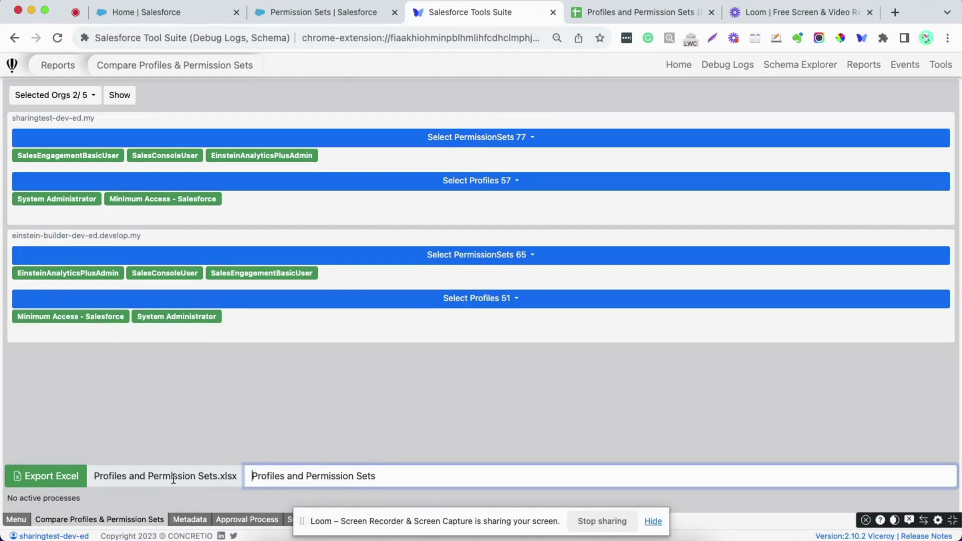
Export the comparison to Excel as Profiles and Permission Sets (87).xlsx in Downloads
{"action": "left_click", "coordinate": [391, 478]}
{"action": "left_click", "coordinate": [58, 476]}
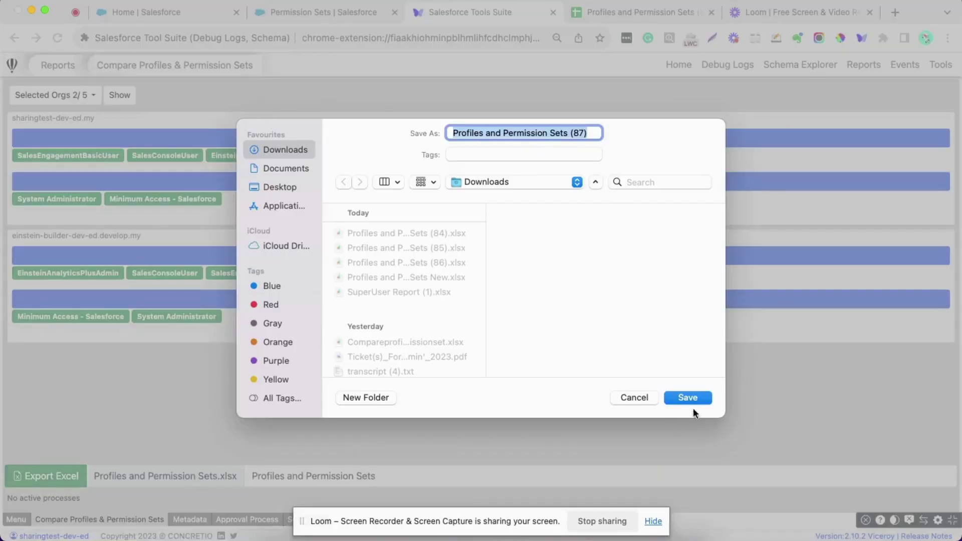
{"action": "left_click", "coordinate": [699, 397]}
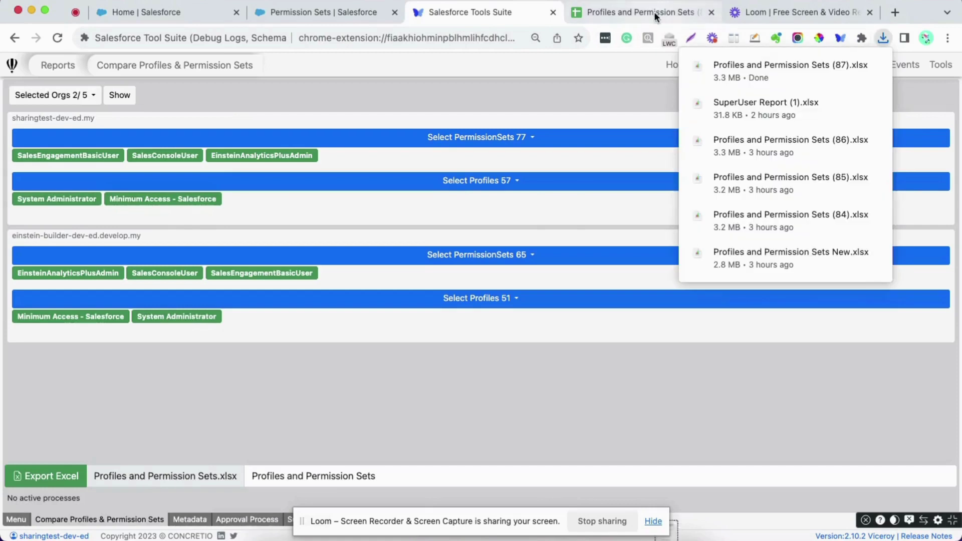
Review the System Permissions, Apex Classes and Visualforce sheets of the comparison spreadsheet
{"action": "left_click", "coordinate": [655, 11]}
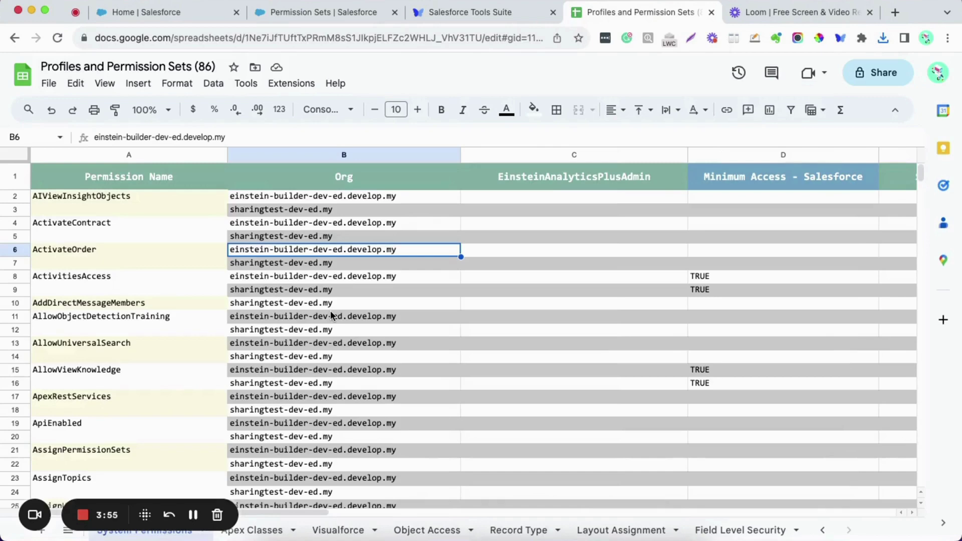
{"action": "scroll", "coordinate": [575, 284], "scroll_direction": "right", "scroll_amount": 3}
{"action": "scroll", "coordinate": [576, 284], "scroll_direction": "right", "scroll_amount": 5}
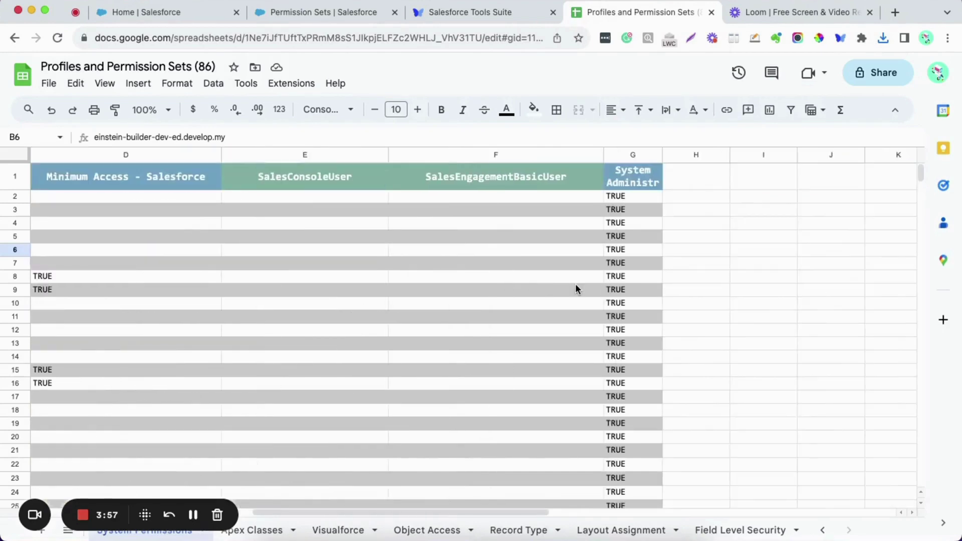
{"action": "scroll", "coordinate": [576, 285], "scroll_direction": "left", "scroll_amount": 8}
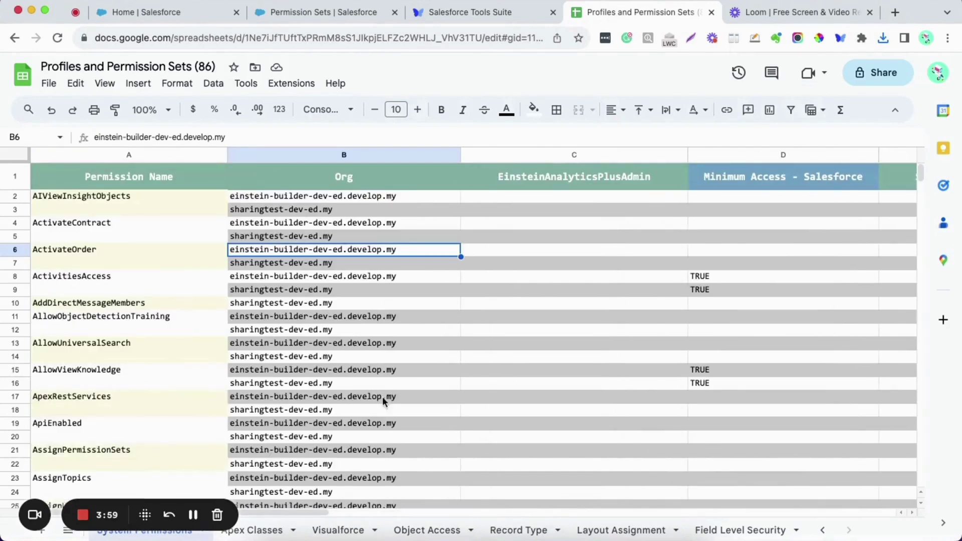
{"action": "left_click", "coordinate": [264, 533]}
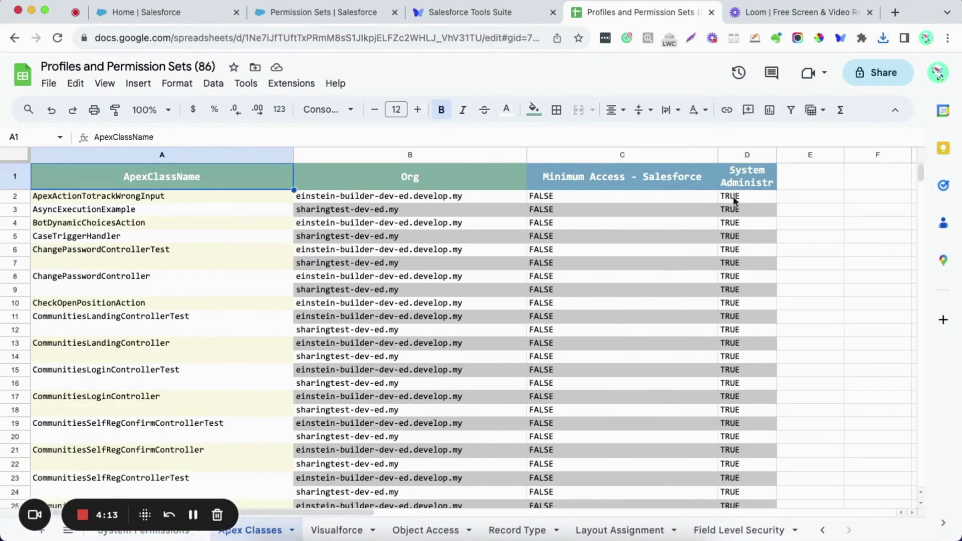
{"action": "left_click", "coordinate": [351, 530]}
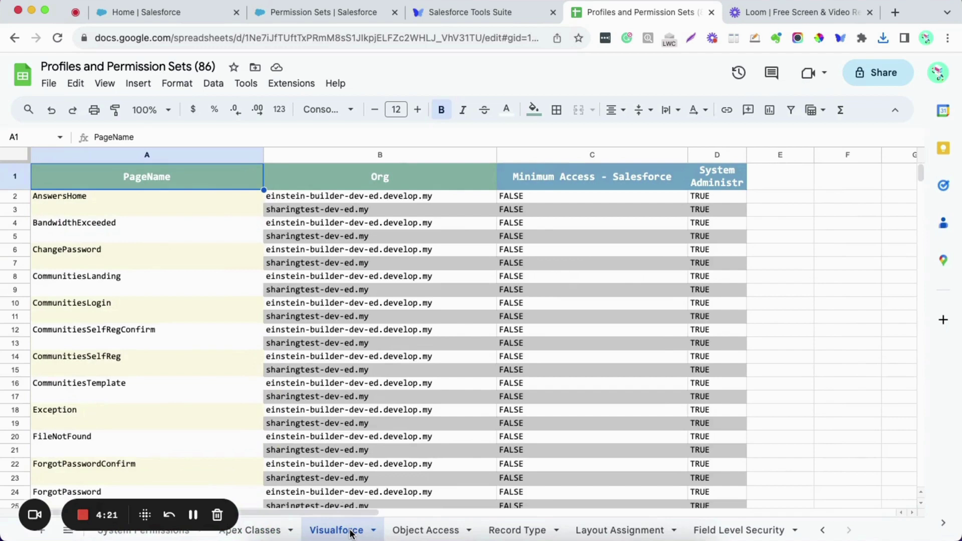
Review the Object Access and Record Type comparison sheets
{"action": "left_click", "coordinate": [427, 530]}
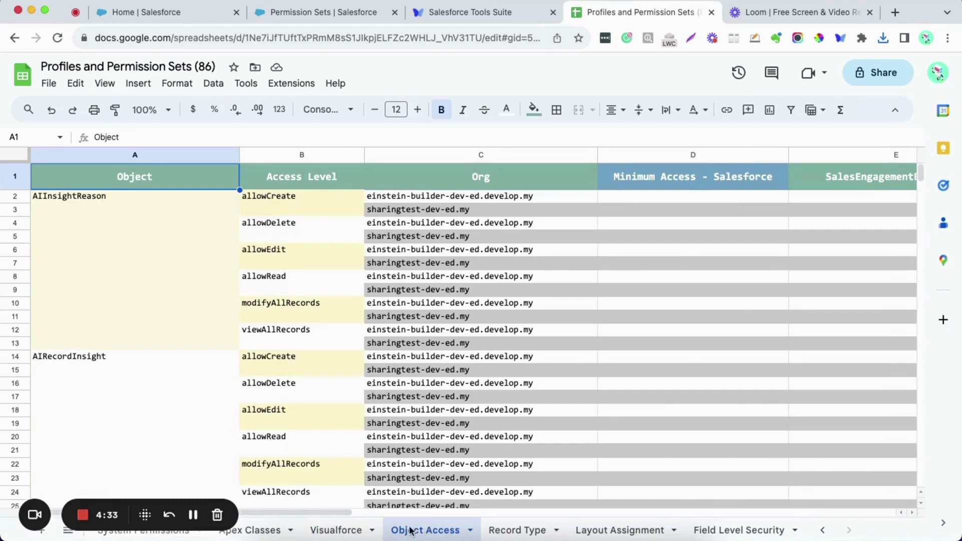
{"action": "scroll", "coordinate": [114, 275], "scroll_direction": "down", "scroll_amount": 2}
{"action": "scroll", "coordinate": [271, 251], "scroll_direction": "down", "scroll_amount": 2}
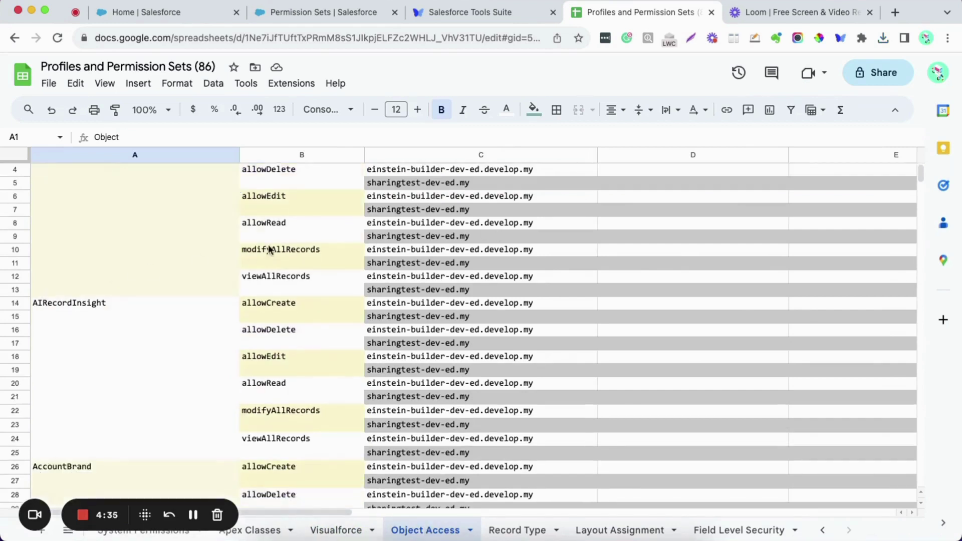
{"action": "scroll", "coordinate": [294, 248], "scroll_direction": "up", "scroll_amount": 4}
{"action": "scroll", "coordinate": [500, 277], "scroll_direction": "right", "scroll_amount": 5}
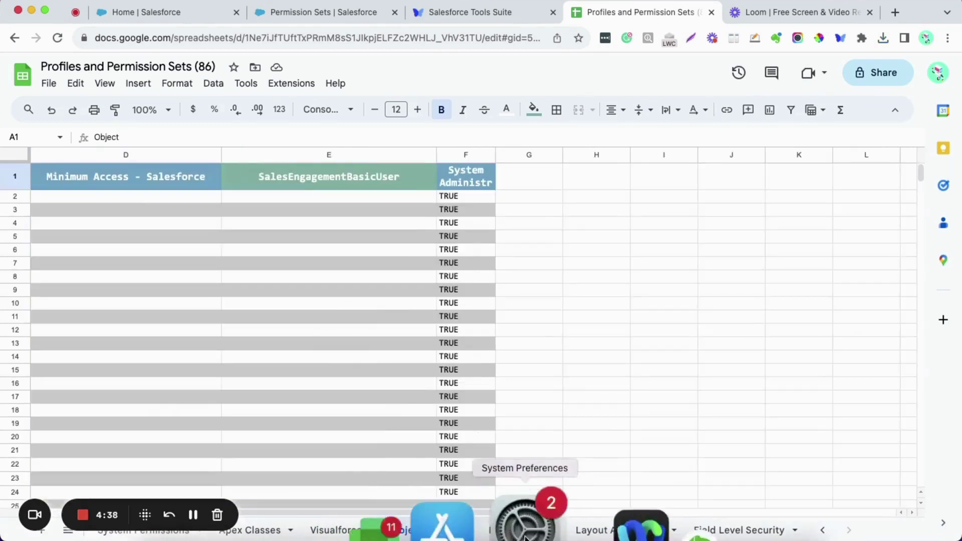
{"action": "left_click", "coordinate": [519, 530]}
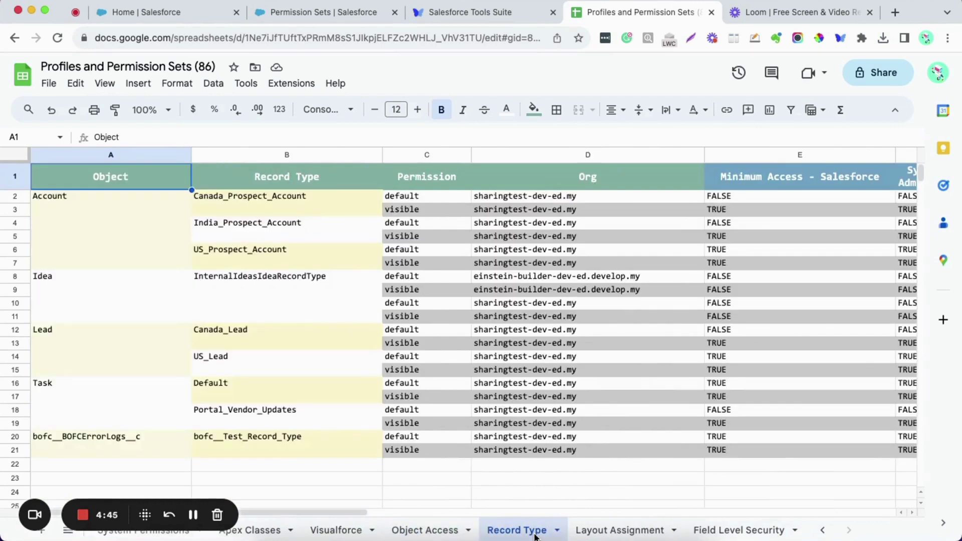
{"action": "scroll", "coordinate": [657, 383], "scroll_direction": "right", "scroll_amount": 3}
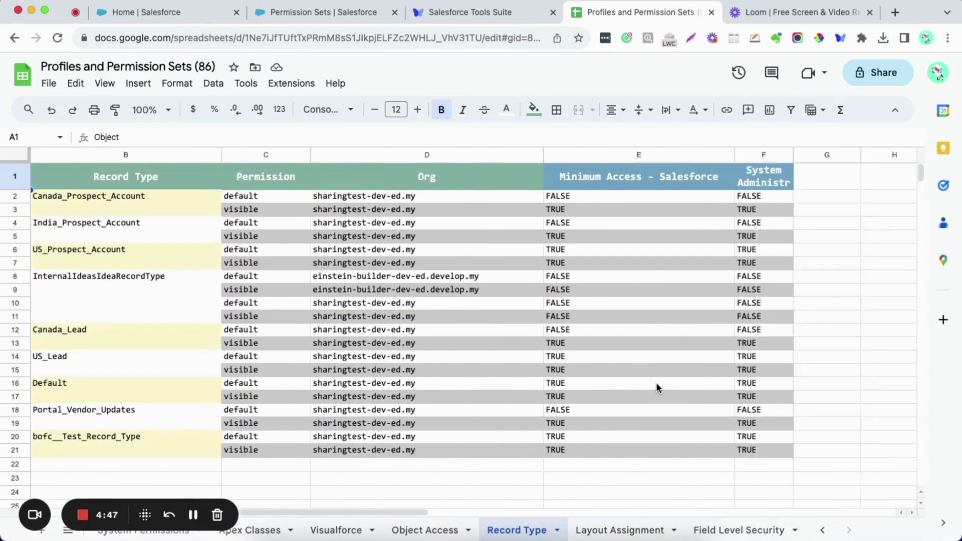
{"action": "scroll", "coordinate": [657, 383], "scroll_direction": "left", "scroll_amount": 3}
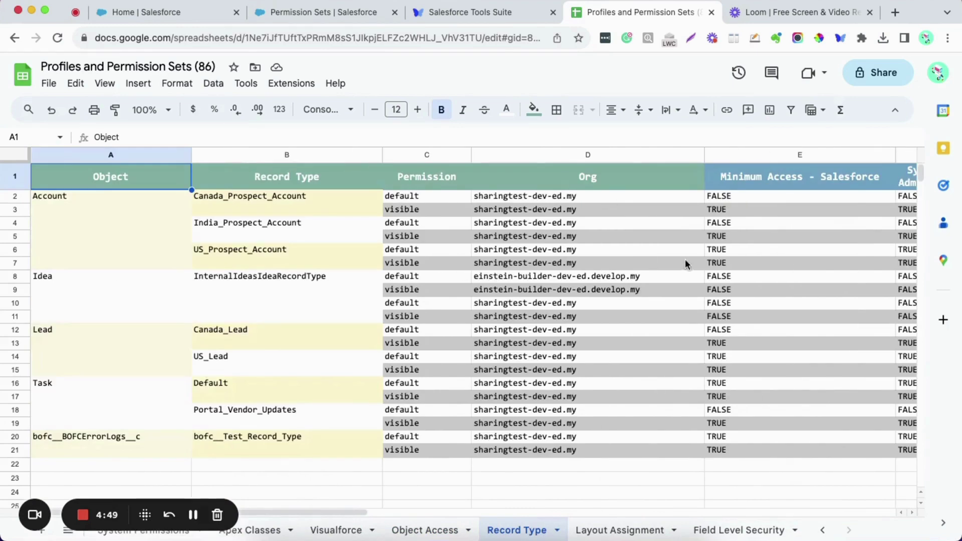
Review the Layout Assignment sheet, then the Field Level Security editable and readable access
{"action": "left_click", "coordinate": [614, 528]}
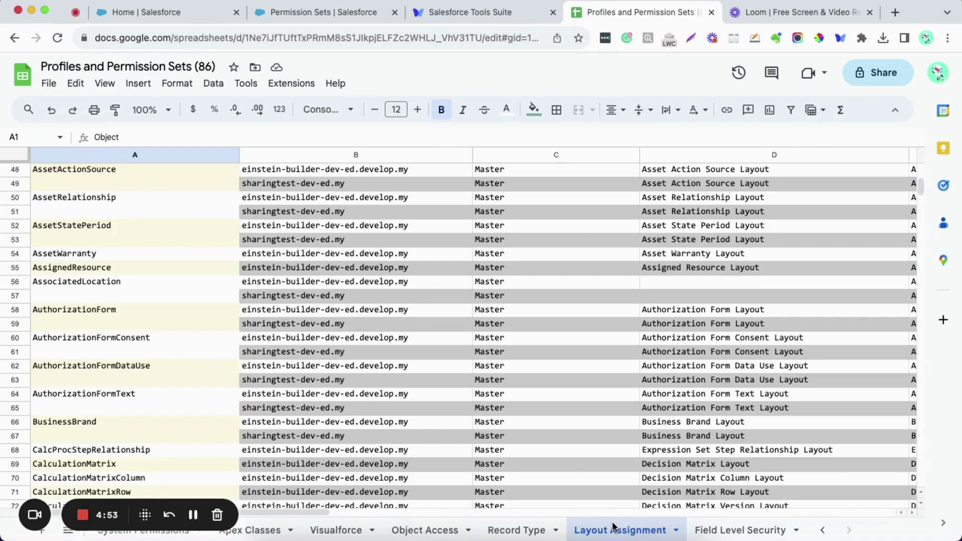
{"action": "scroll", "coordinate": [482, 489], "scroll_direction": "up", "scroll_amount": 4}
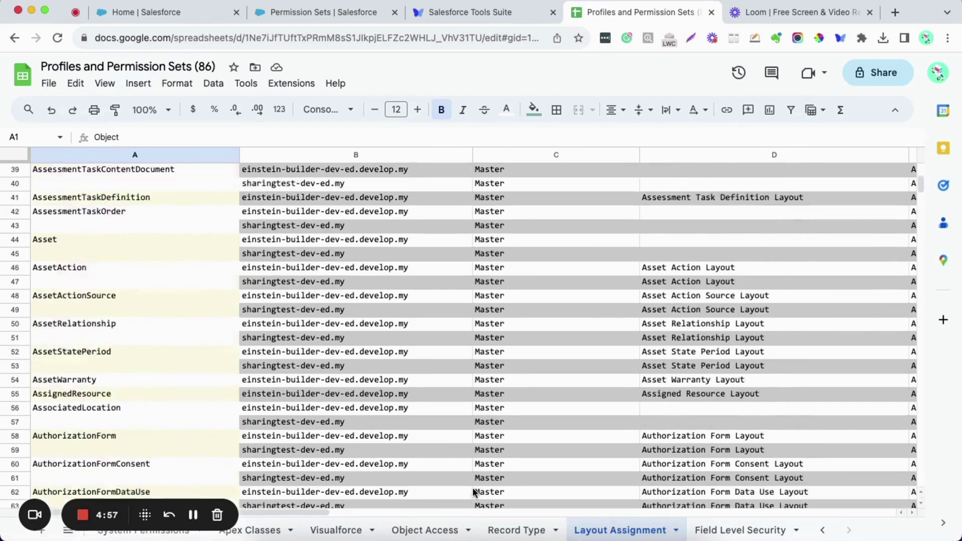
{"action": "scroll", "coordinate": [568, 268], "scroll_direction": "up", "scroll_amount": 9}
{"action": "scroll", "coordinate": [570, 269], "scroll_direction": "up", "scroll_amount": 3}
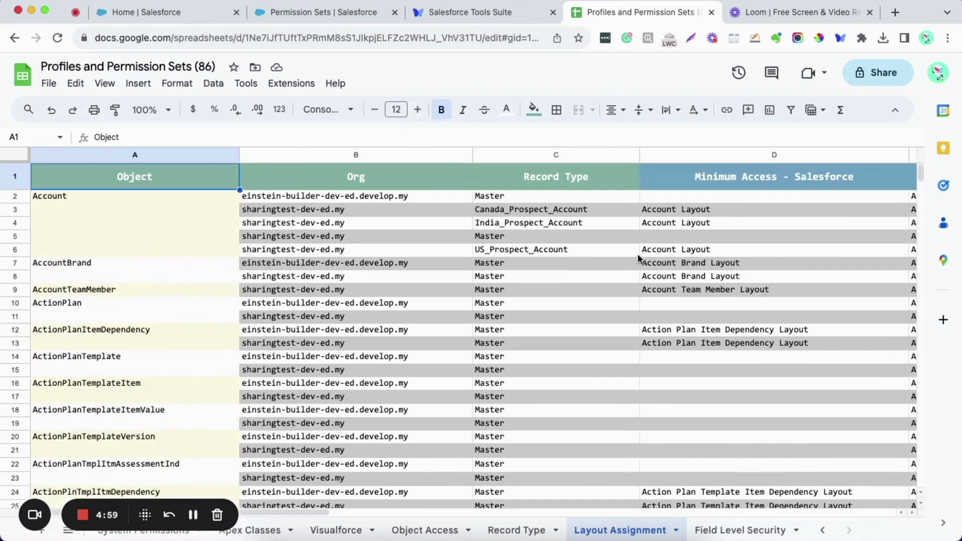
{"action": "scroll", "coordinate": [699, 208], "scroll_direction": "right", "scroll_amount": 5}
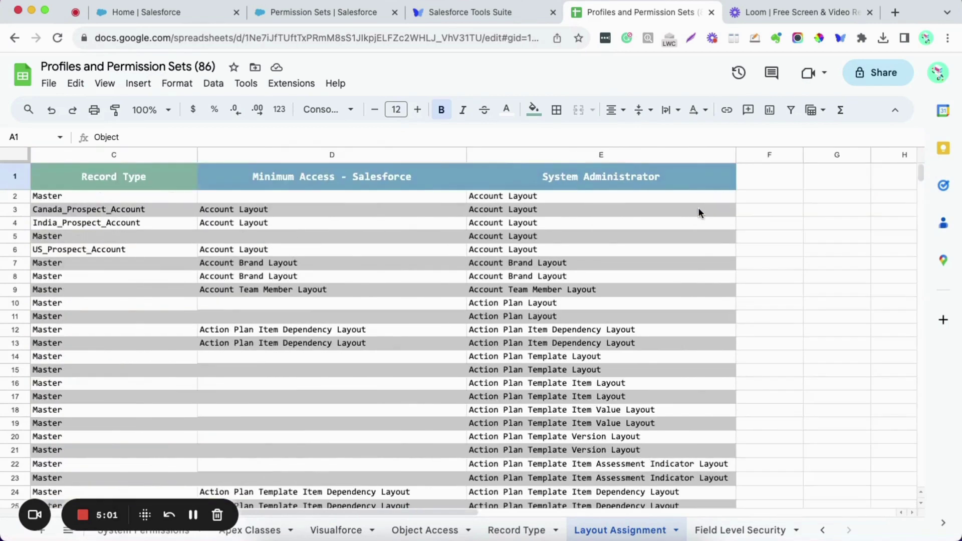
{"action": "scroll", "coordinate": [698, 208], "scroll_direction": "left", "scroll_amount": 2}
{"action": "scroll", "coordinate": [705, 211], "scroll_direction": "left", "scroll_amount": 3}
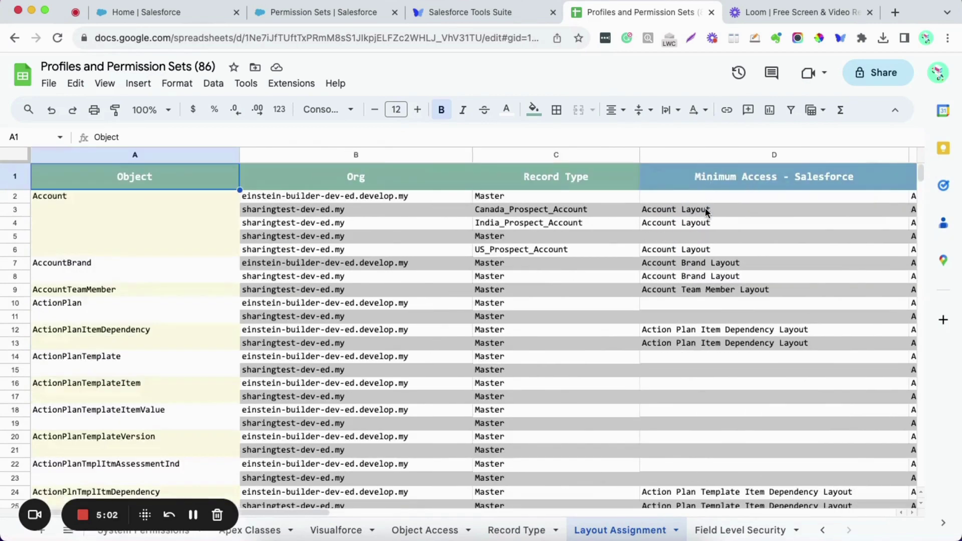
{"action": "left_click", "coordinate": [715, 530]}
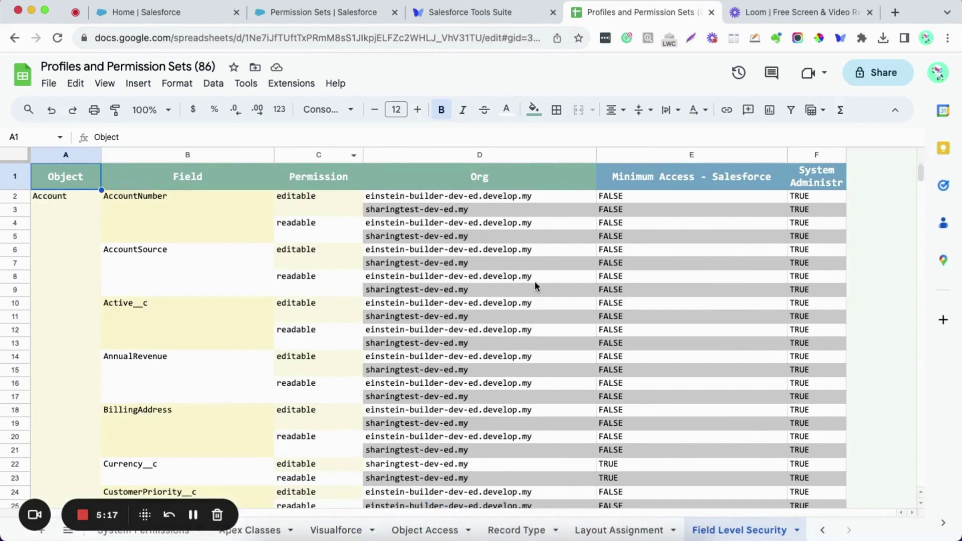
{"action": "scroll", "coordinate": [537, 285], "scroll_direction": "down", "scroll_amount": 1}
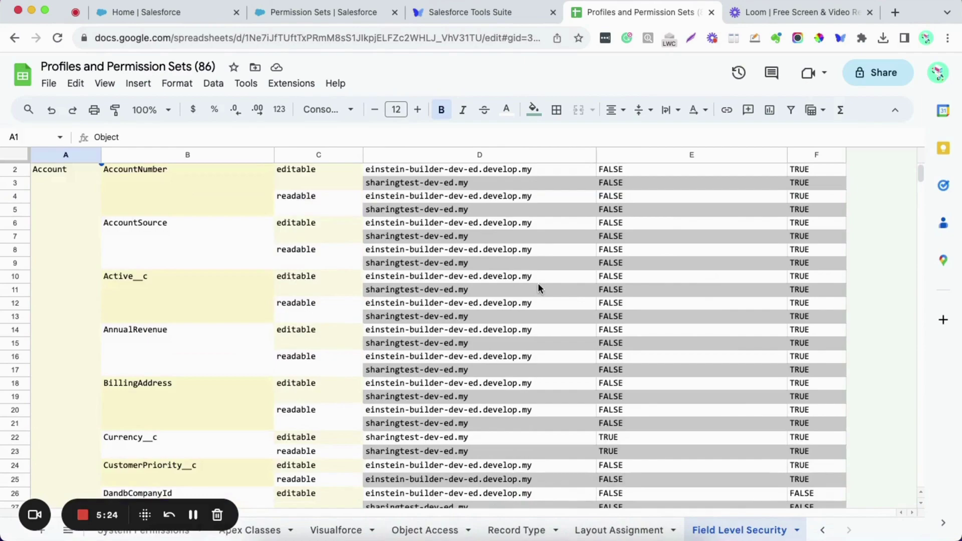